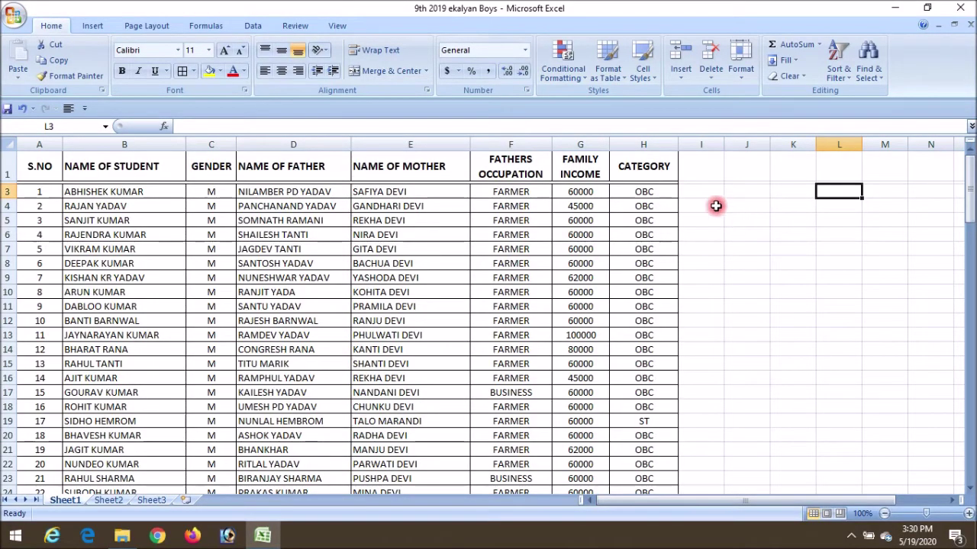
- Hide column G (FAMILY INCOME) so FATHERS OCCUPATION sits directly beside CATEGORY
{"action": "left_click", "coordinate": [522, 143]}
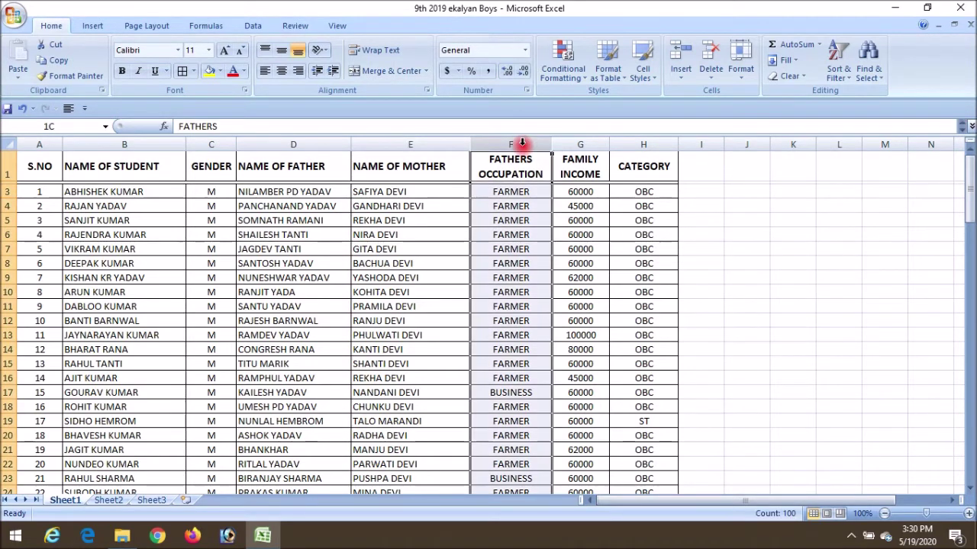
{"action": "left_click", "coordinate": [578, 143]}
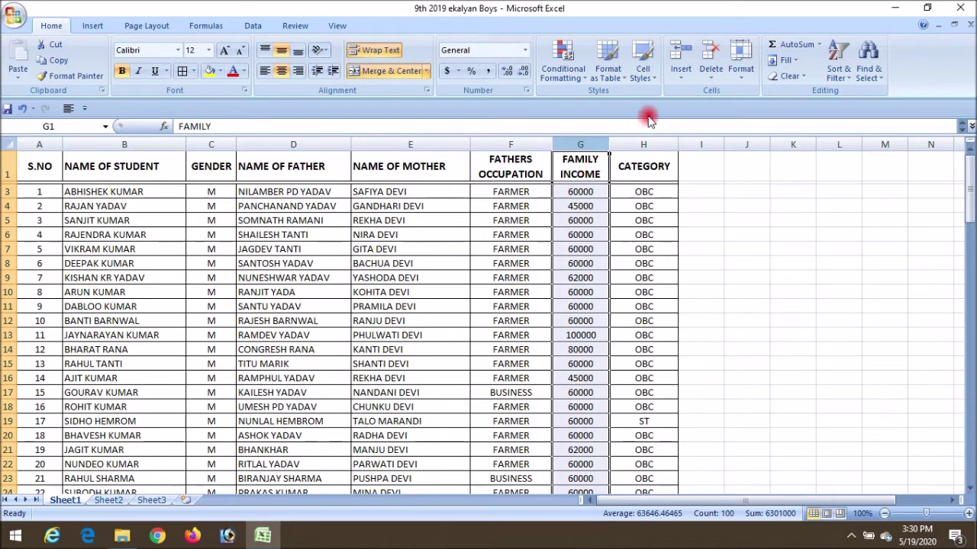
{"action": "left_click", "coordinate": [739, 83]}
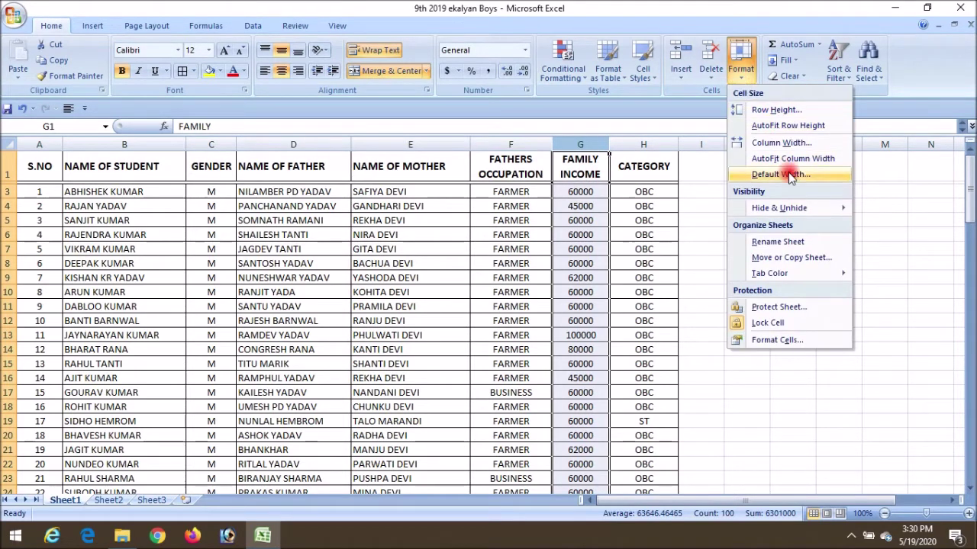
{"action": "left_click", "coordinate": [809, 210]}
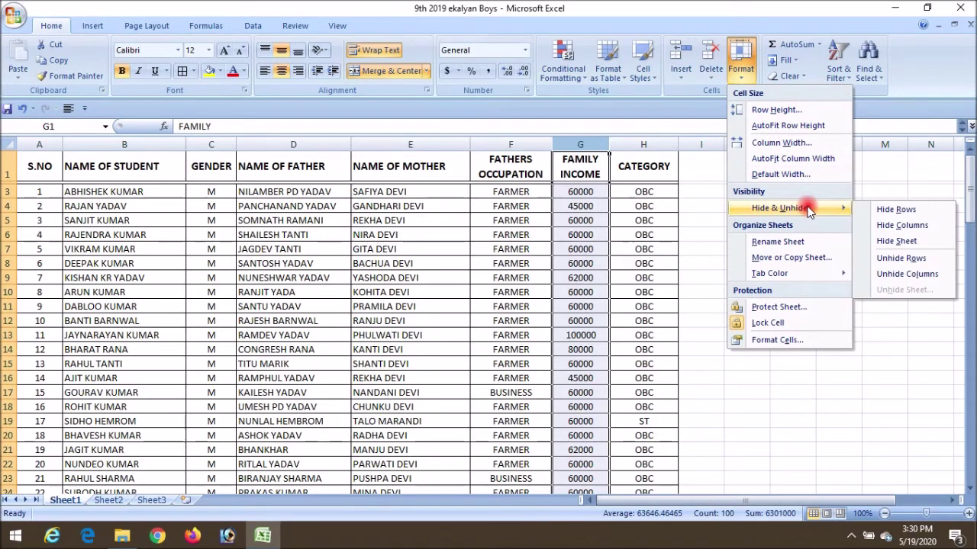
{"action": "left_click", "coordinate": [909, 225]}
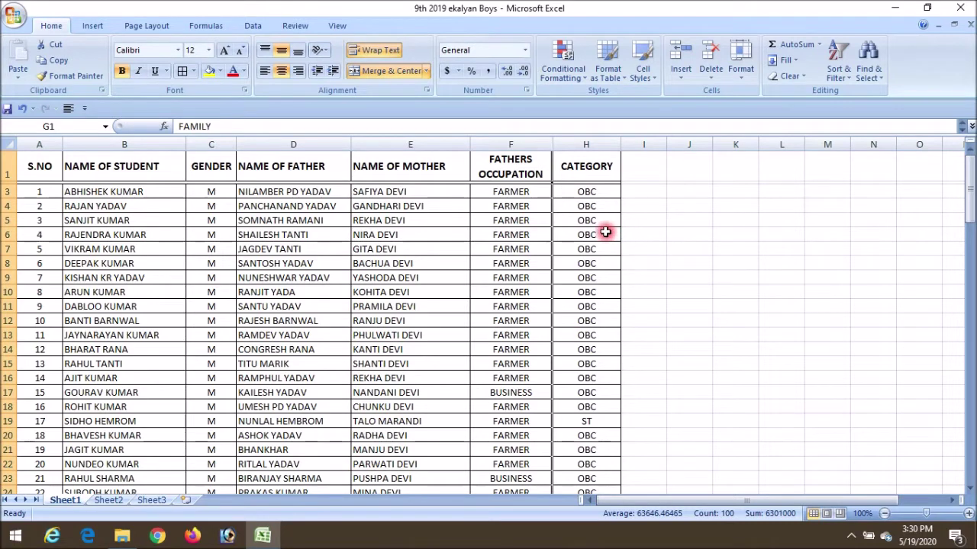
{"action": "left_click", "coordinate": [602, 234]}
- Select F5:H5 across the hidden column and unhide column G, FAMILY INCOME
{"action": "key", "text": "Up"}
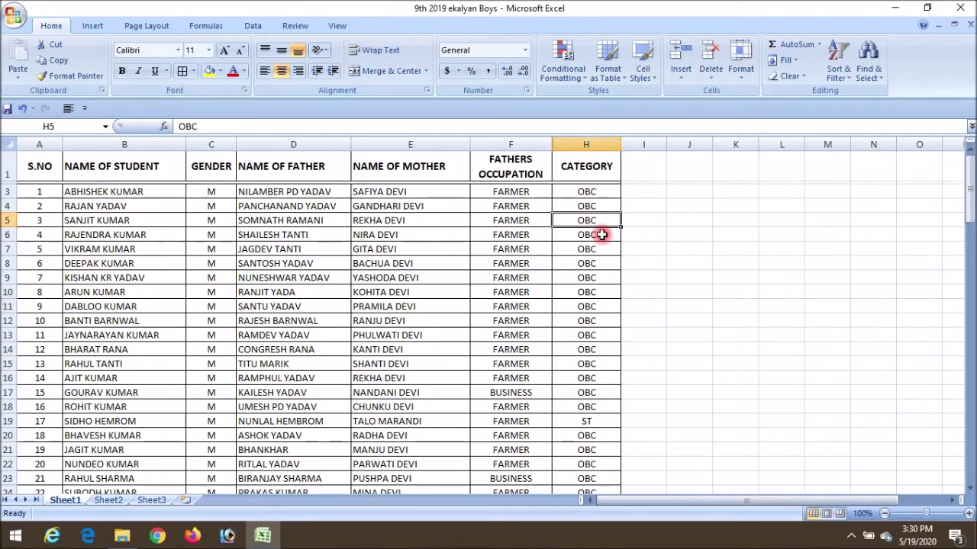
{"action": "key", "text": "shift+Left"}
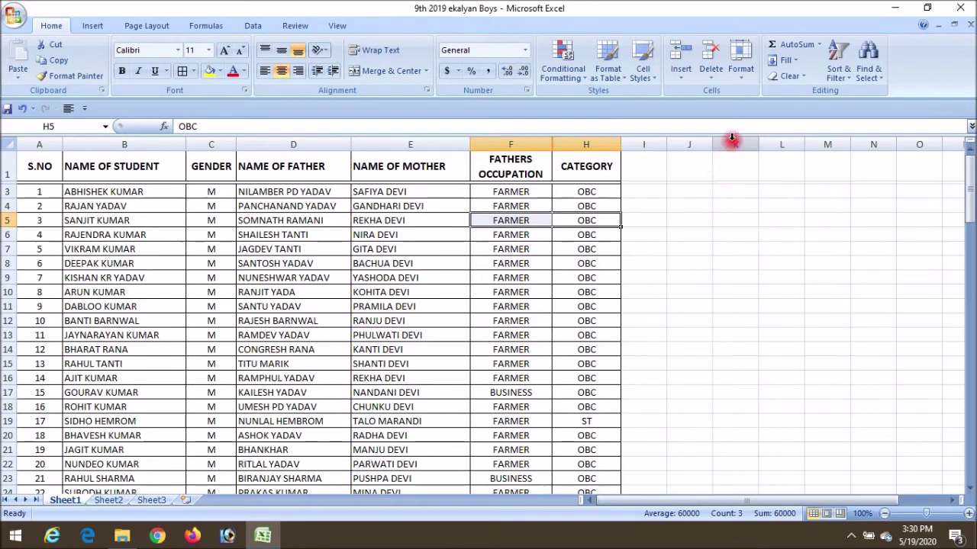
{"action": "left_click", "coordinate": [737, 81]}
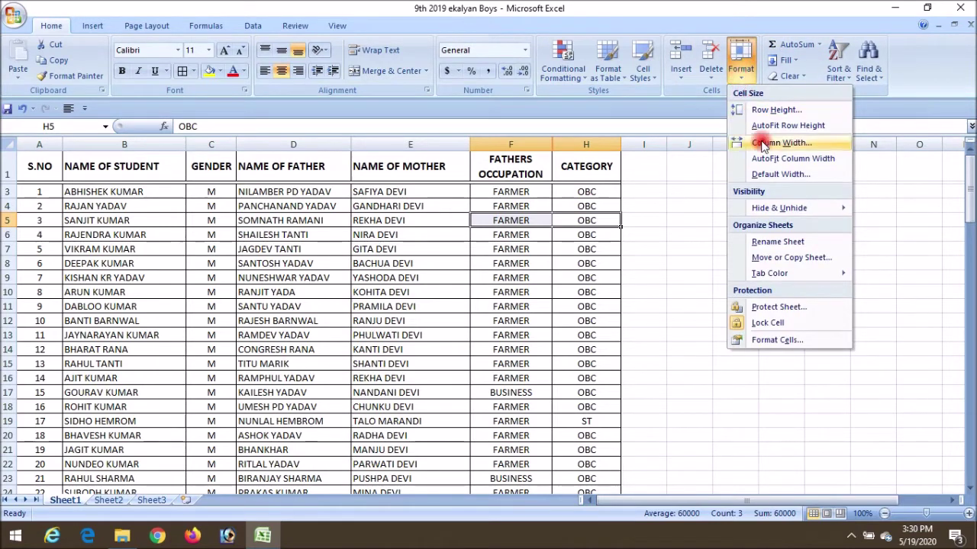
{"action": "mouse_move", "coordinate": [781, 216]}
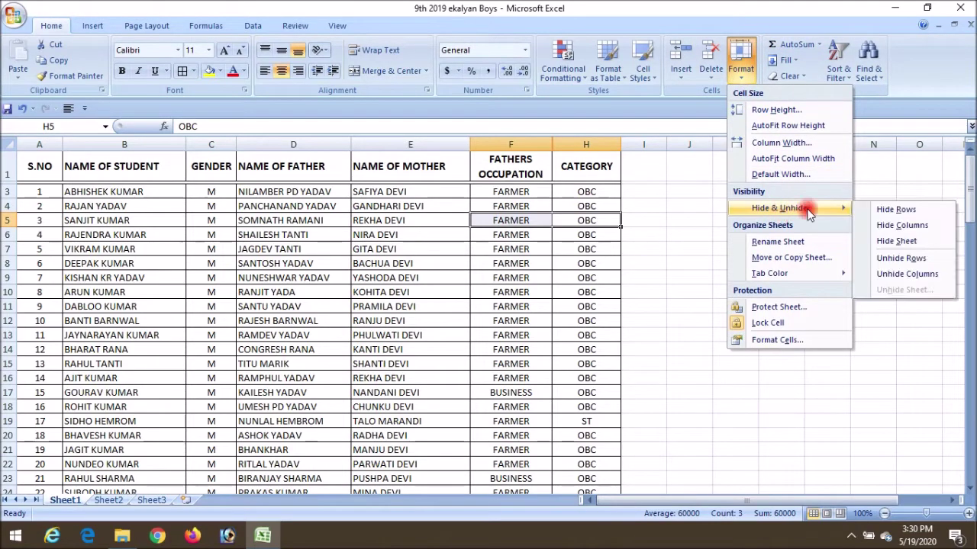
{"action": "left_click", "coordinate": [925, 275]}
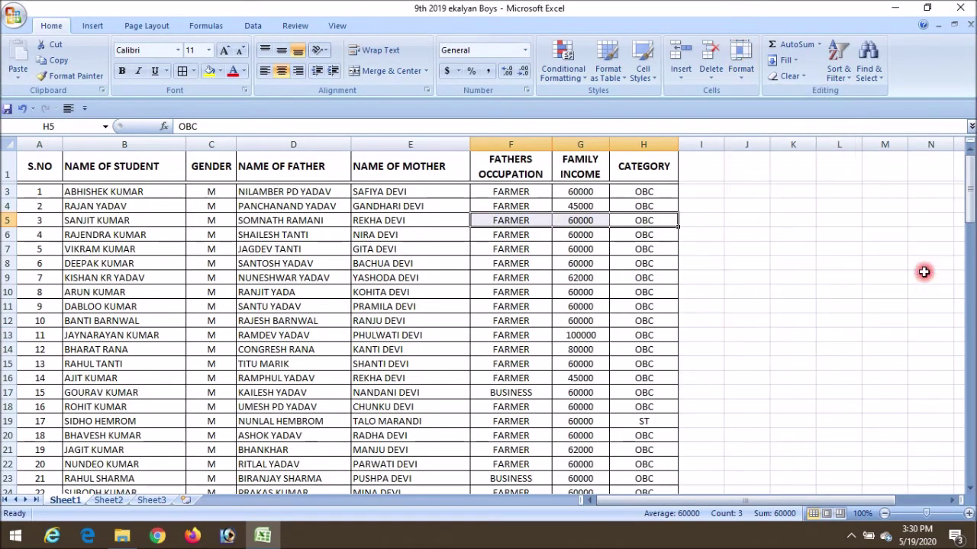
{"action": "left_click", "coordinate": [701, 272]}
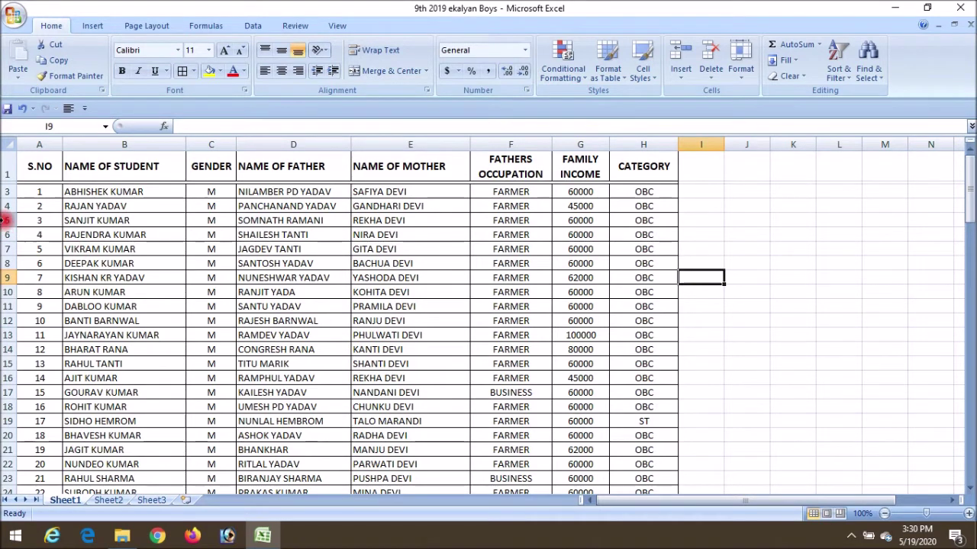
- Hide row 5, student 3's record, so the sheet jumps from row 4 to 6
{"action": "left_click", "coordinate": [6, 220]}
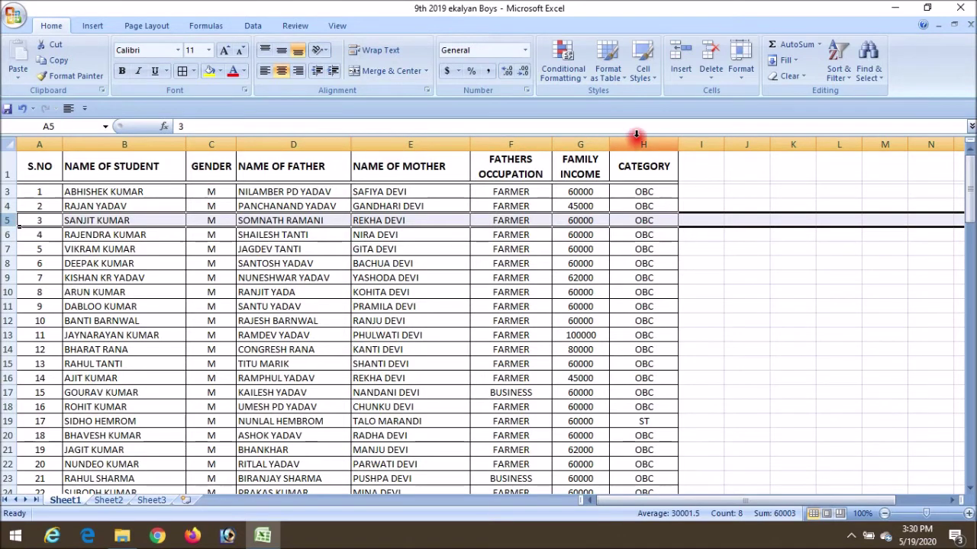
{"action": "left_click", "coordinate": [745, 74]}
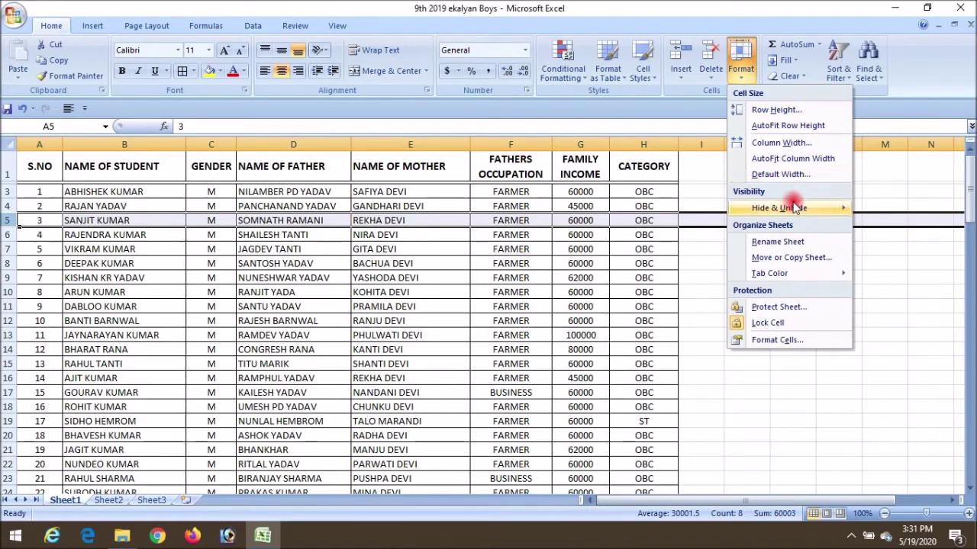
{"action": "mouse_move", "coordinate": [790, 207]}
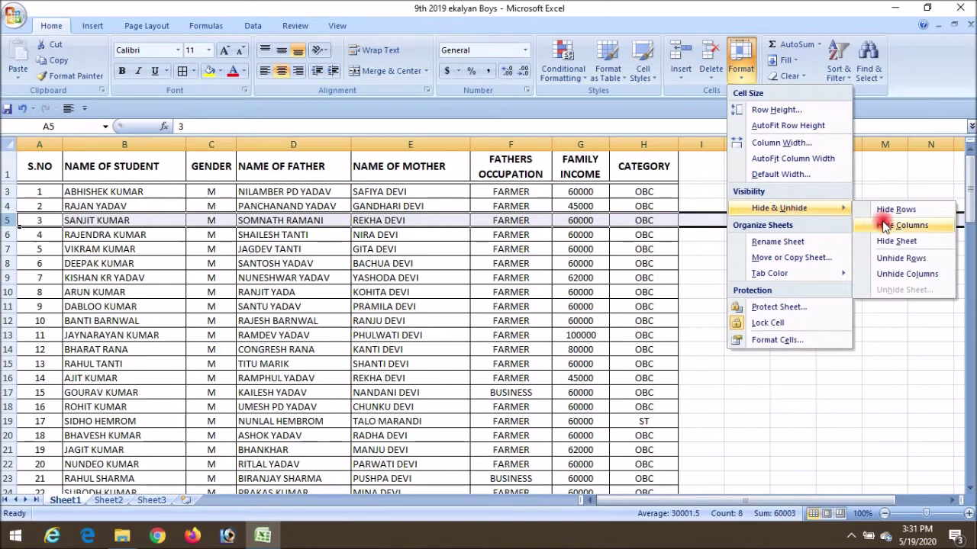
{"action": "left_click", "coordinate": [909, 212]}
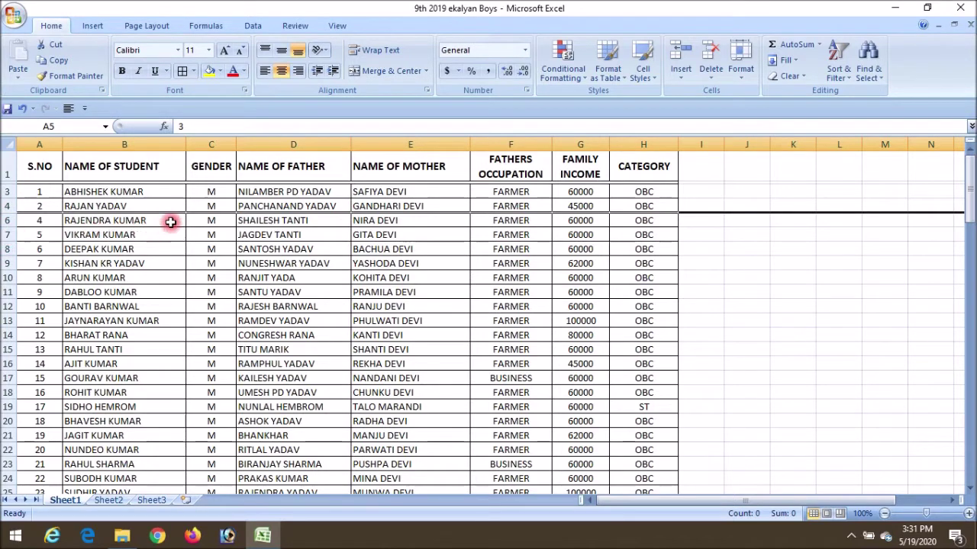
{"action": "left_click", "coordinate": [147, 202]}
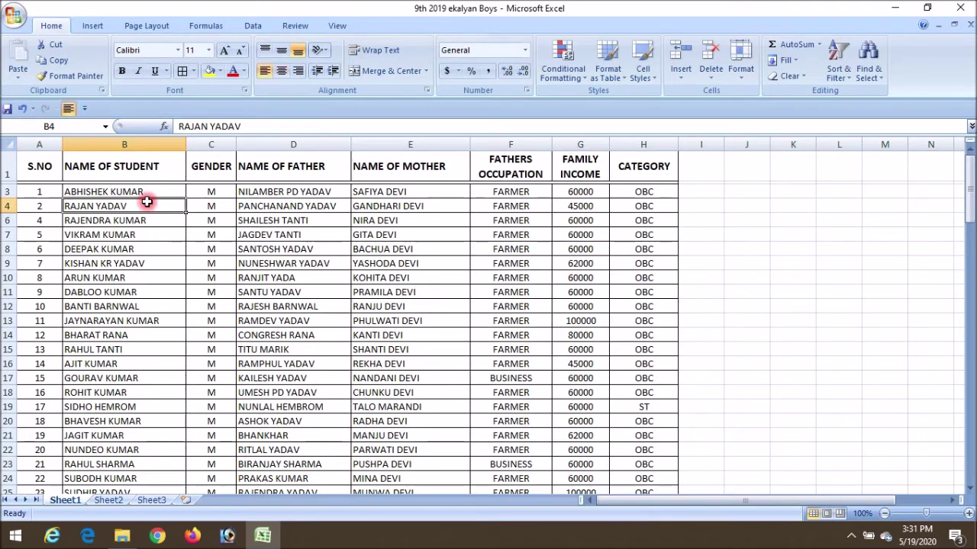
- Select B4:B6 spanning the hidden row and unhide row 5 for student 3
{"action": "left_click_drag", "start_coordinate": [146, 202], "coordinate": [149, 208]}
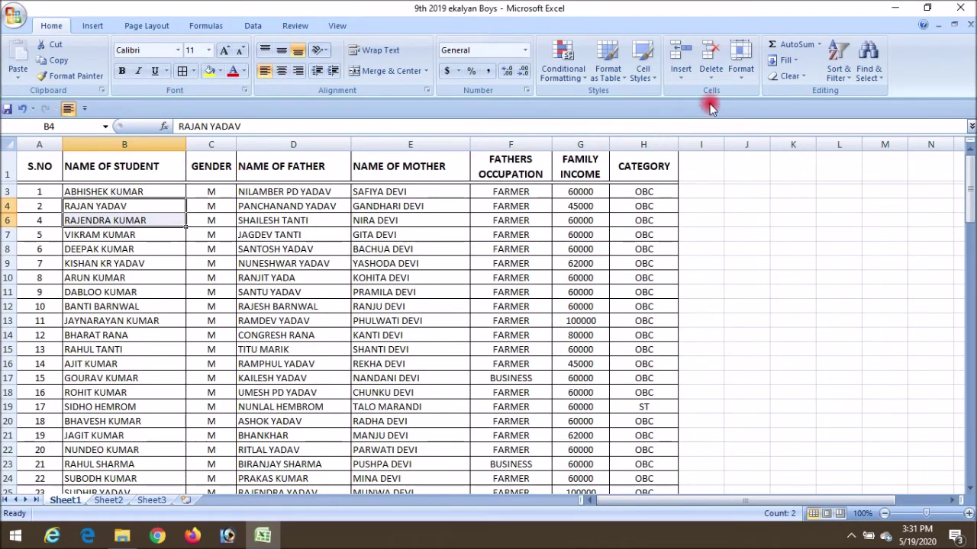
{"action": "left_click", "coordinate": [742, 86]}
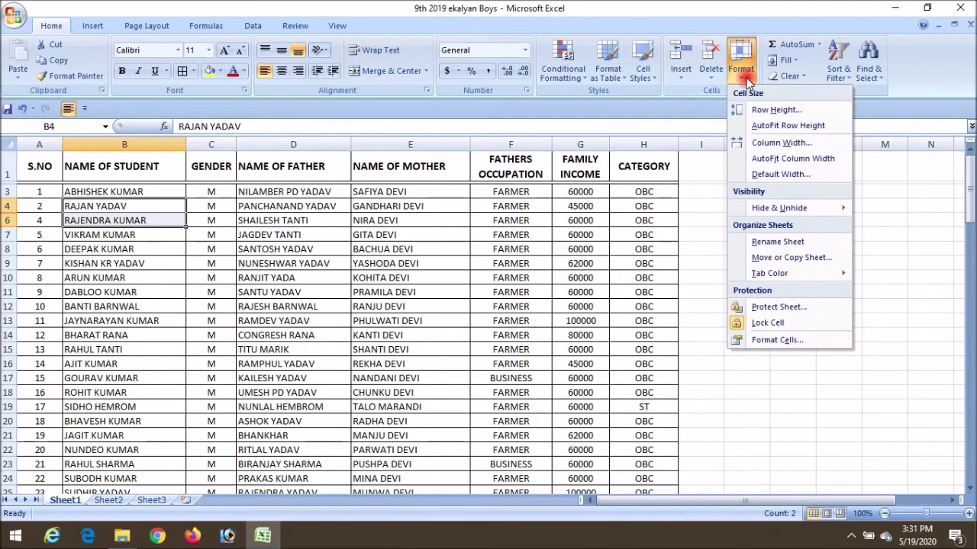
{"action": "mouse_move", "coordinate": [785, 216]}
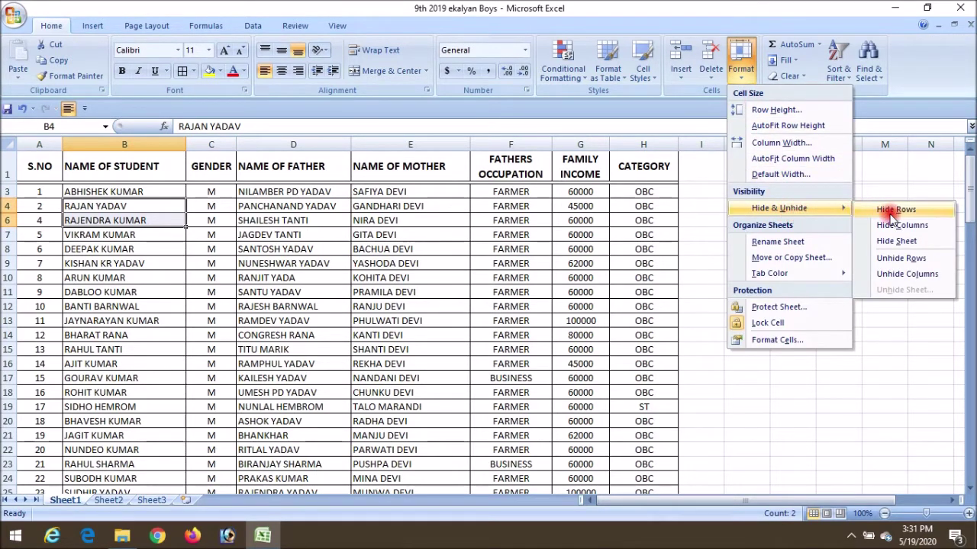
{"action": "left_click", "coordinate": [914, 261]}
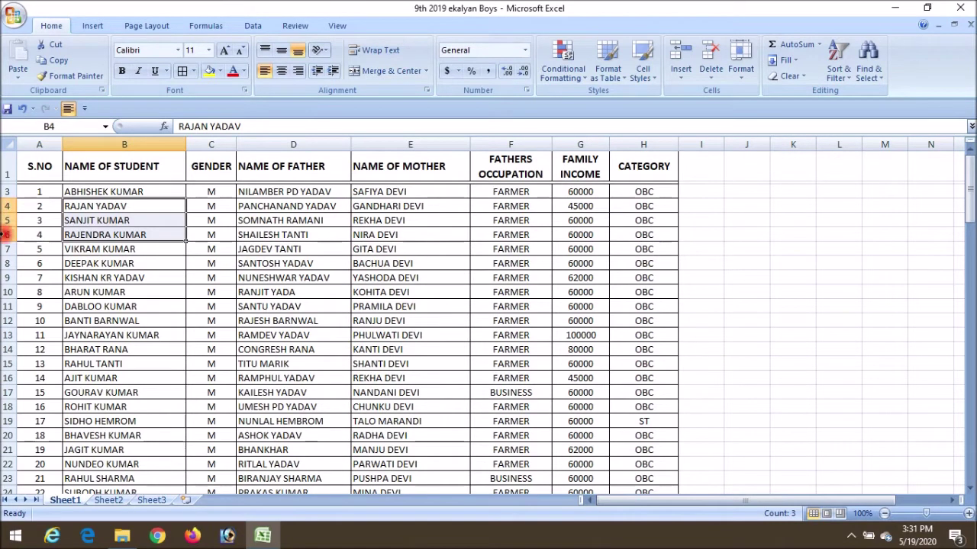
{"action": "left_click", "coordinate": [602, 272]}
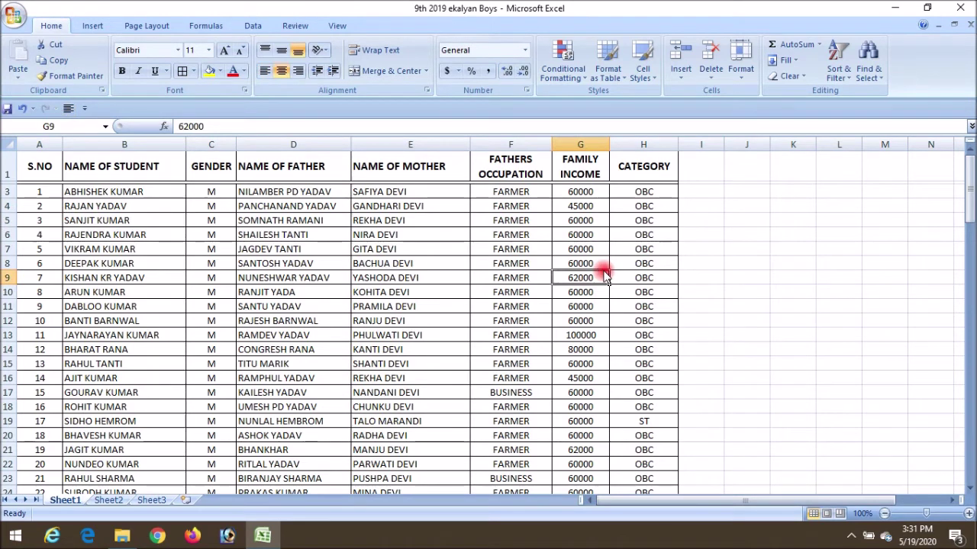
{"action": "left_click", "coordinate": [713, 244]}
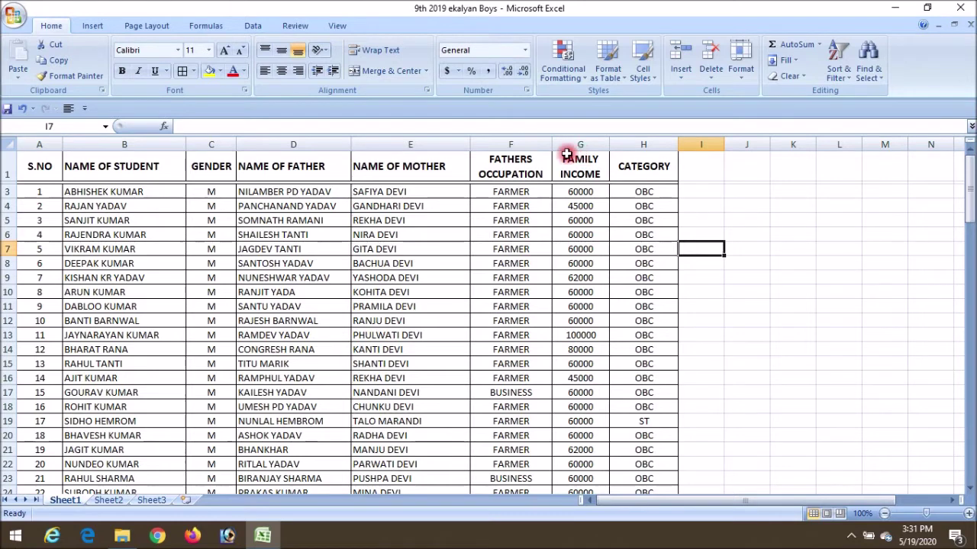
{"action": "left_click", "coordinate": [521, 140]}
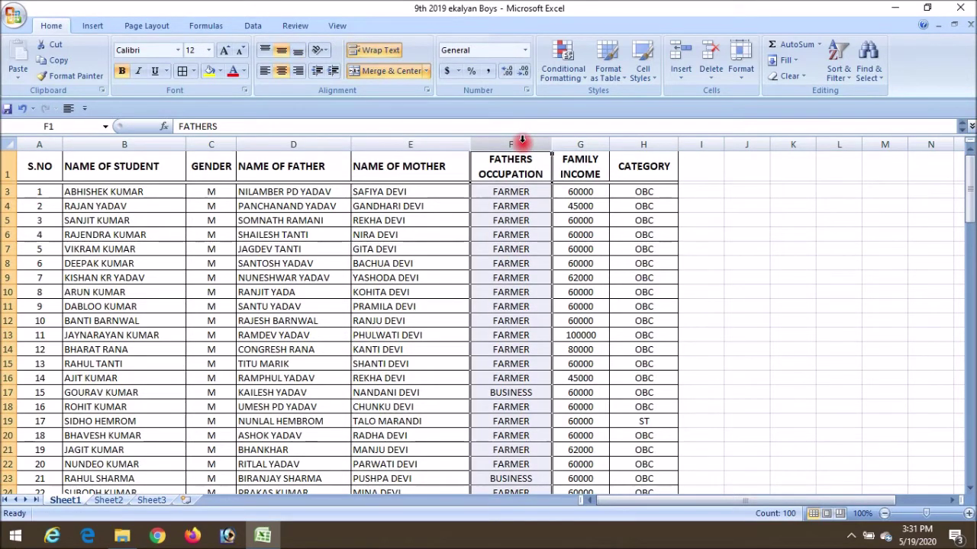
{"action": "left_click", "coordinate": [691, 163]}
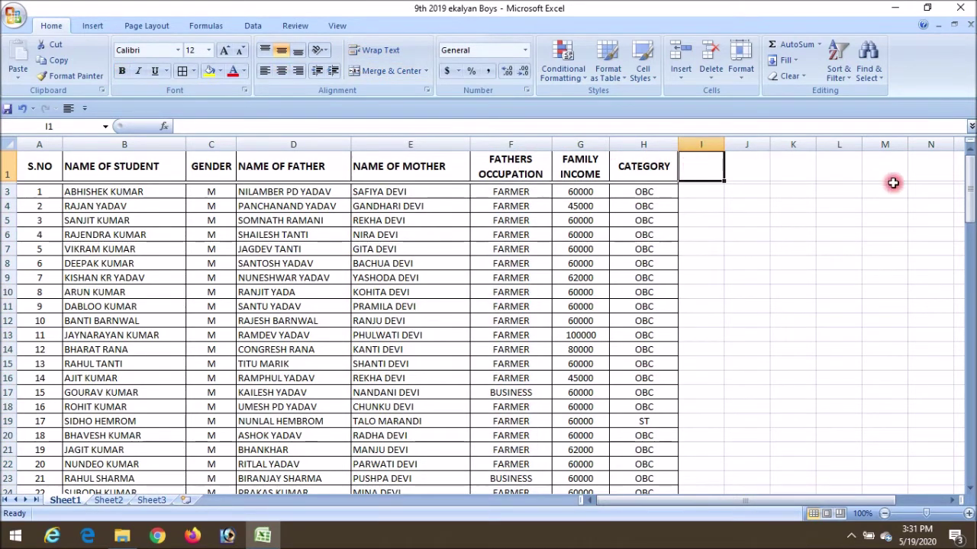
{"action": "left_click_drag", "start_coordinate": [968, 183], "coordinate": [970, 202]}
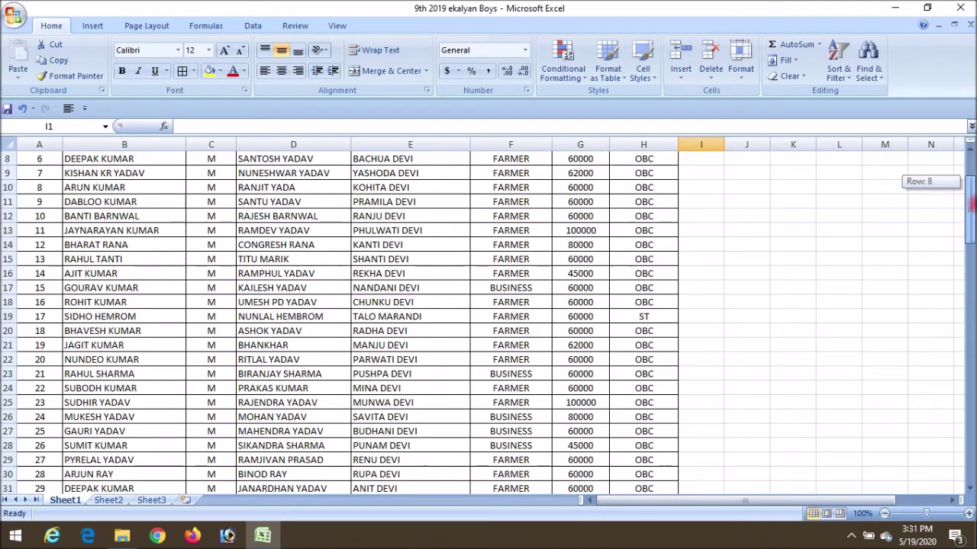
{"action": "left_click_drag", "start_coordinate": [970, 202], "coordinate": [970, 163]}
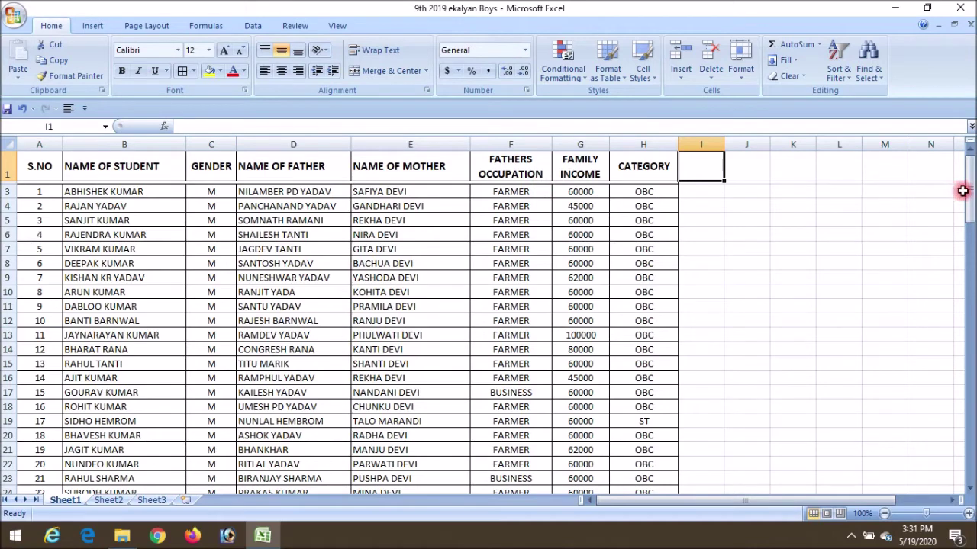
{"action": "left_click_drag", "start_coordinate": [971, 190], "coordinate": [971, 198]}
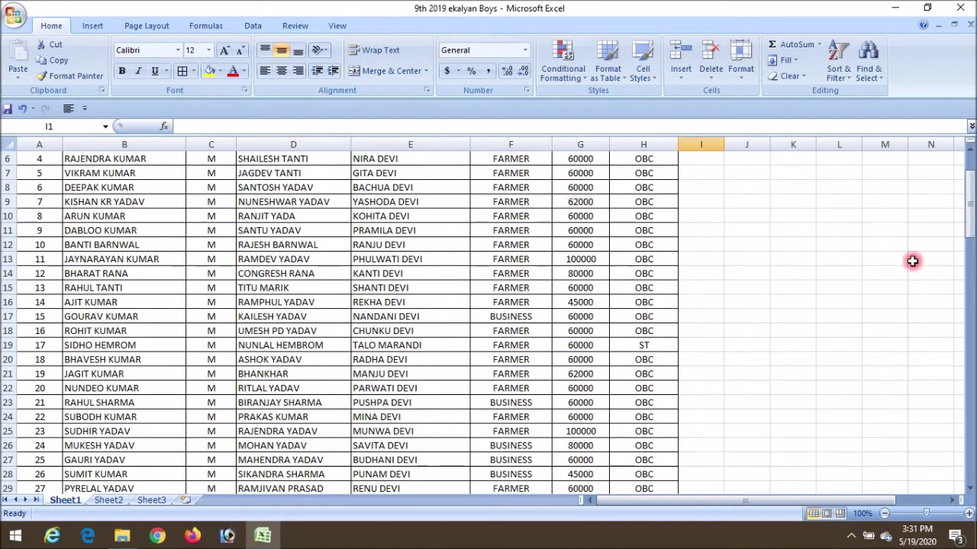
{"action": "left_click_drag", "start_coordinate": [970, 218], "coordinate": [971, 194]}
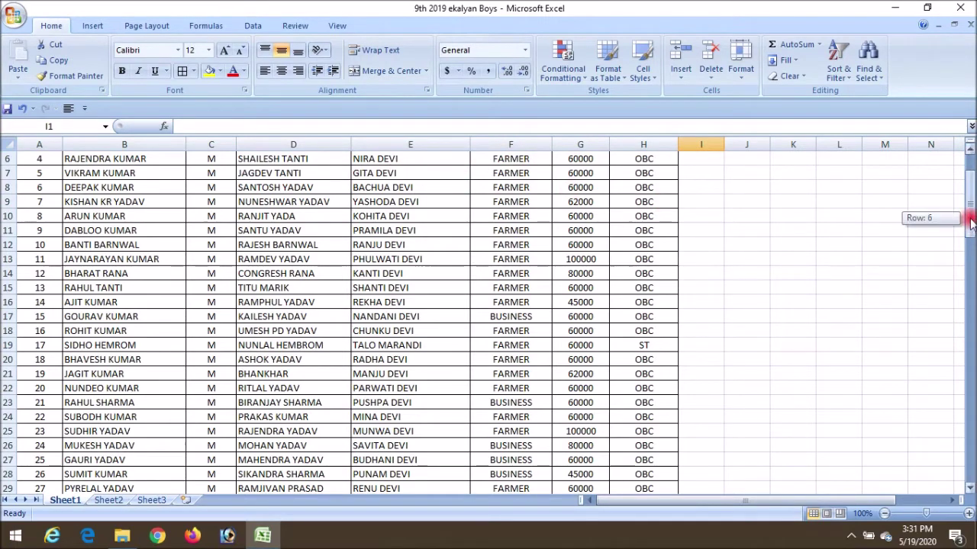
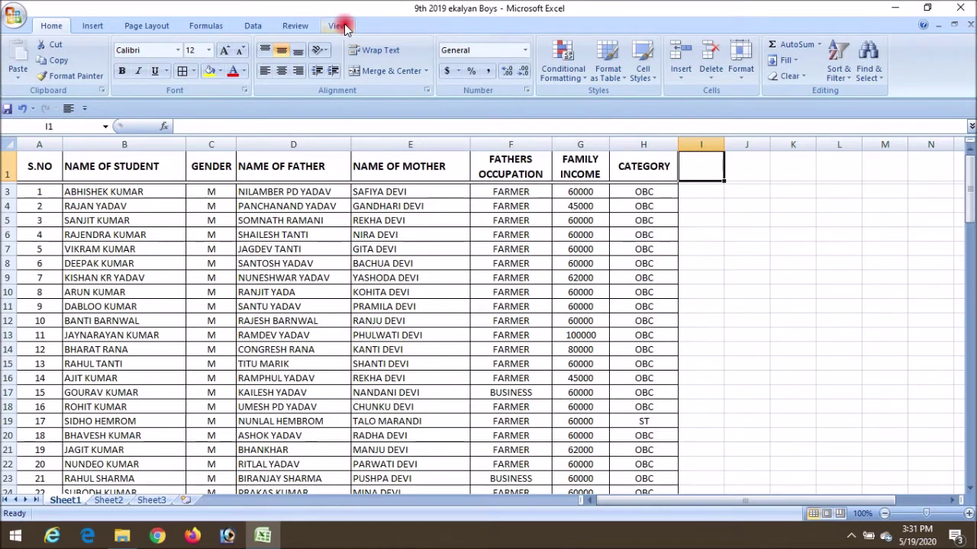
- Freeze the top header row of the student list using View > Freeze Panes > Freeze Top Row
{"action": "left_click", "coordinate": [339, 26]}
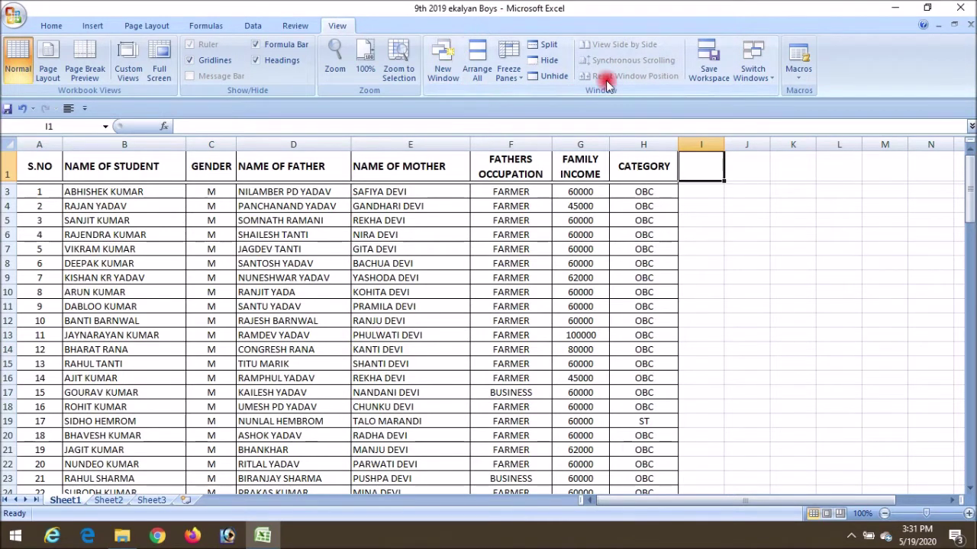
{"action": "left_click", "coordinate": [515, 82]}
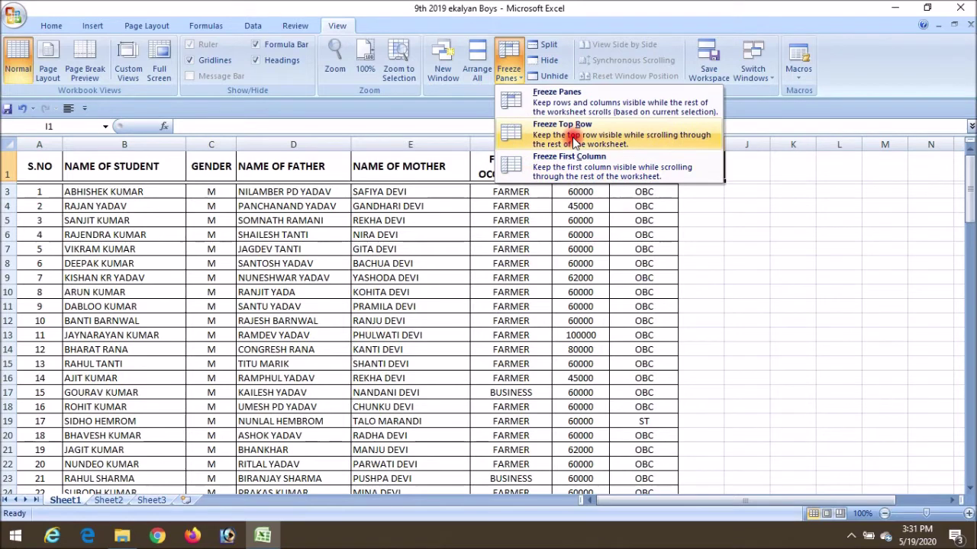
{"action": "left_click", "coordinate": [574, 142]}
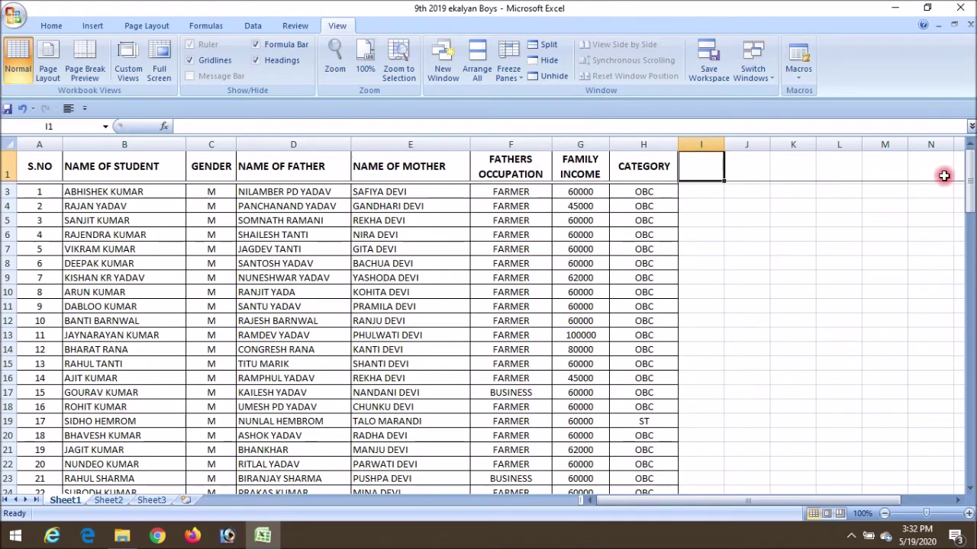
{"action": "left_click_drag", "start_coordinate": [969, 177], "coordinate": [970, 197]}
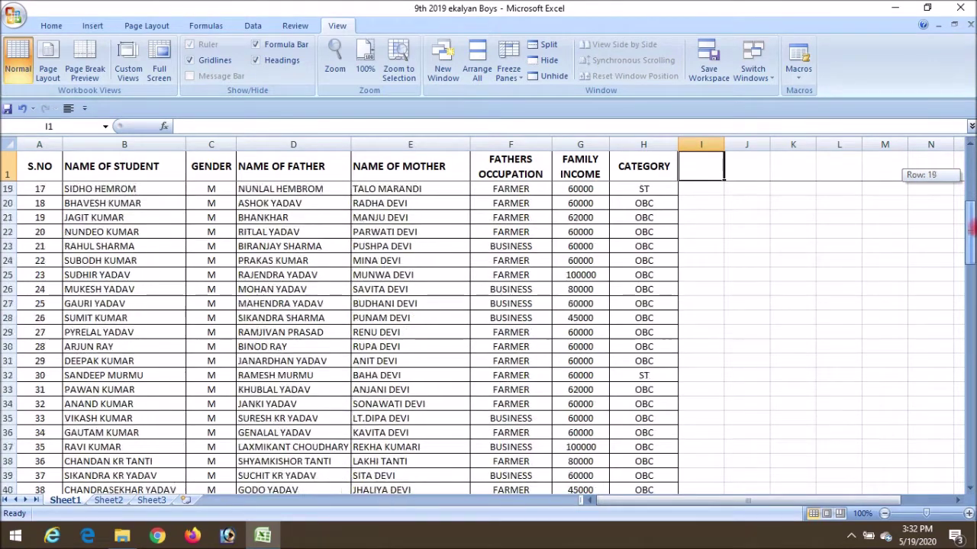
{"action": "left_click_drag", "start_coordinate": [971, 197], "coordinate": [969, 229]}
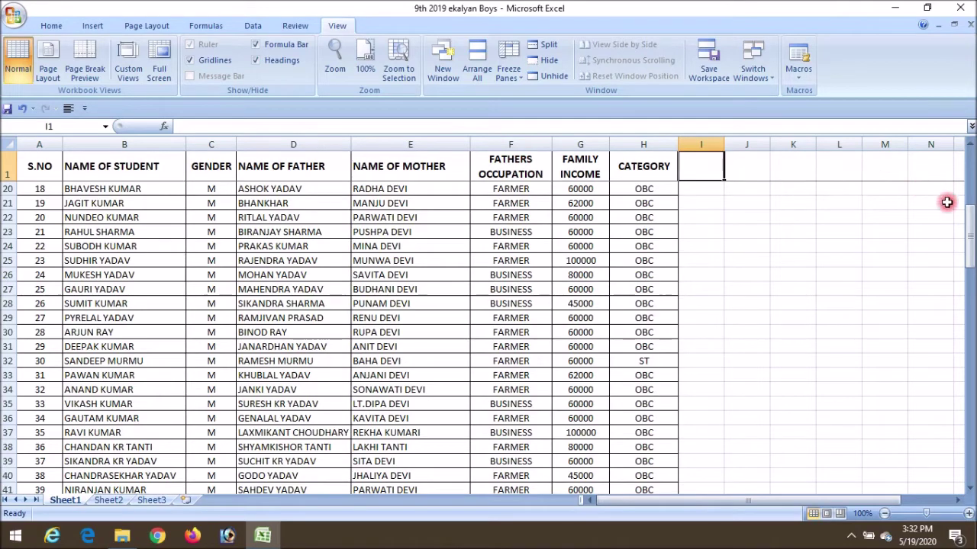
{"action": "mouse_move", "coordinate": [971, 225]}
{"action": "left_mouse_down"}
{"action": "mouse_move", "coordinate": [972, 307]}
{"action": "mouse_move", "coordinate": [962, 166]}
{"action": "left_mouse_up"}
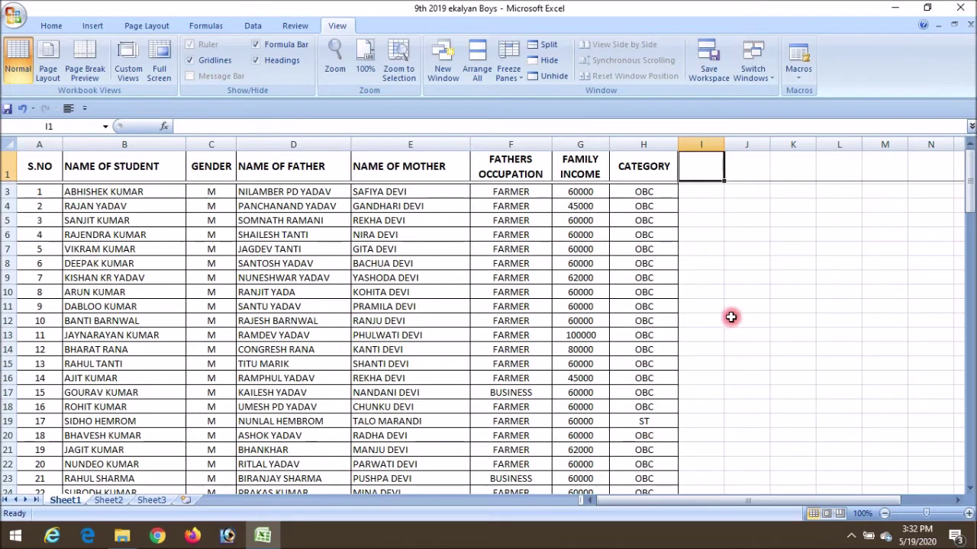
- Apply Unfreeze Panes, then scroll the sheet to confirm the header row scrolls away
{"action": "left_click", "coordinate": [516, 82]}
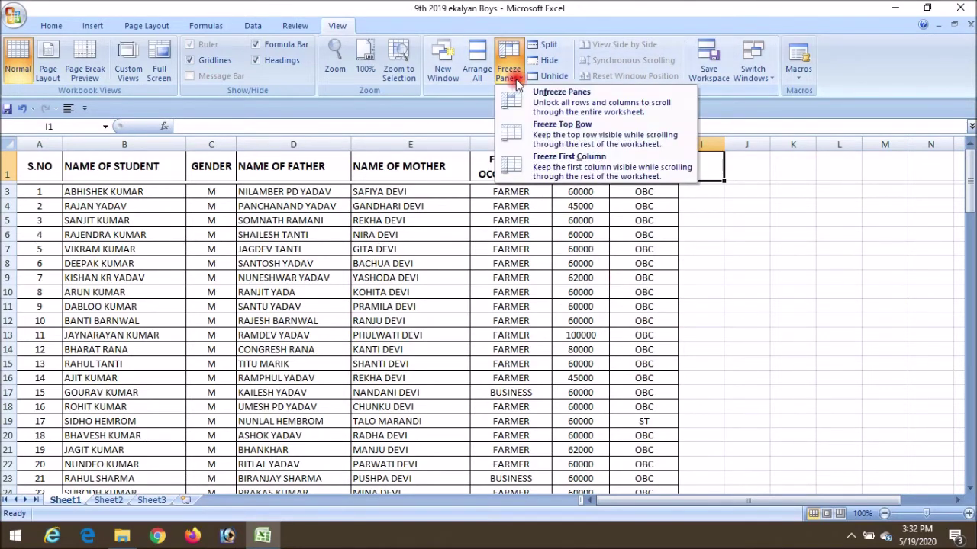
{"action": "left_click", "coordinate": [562, 104]}
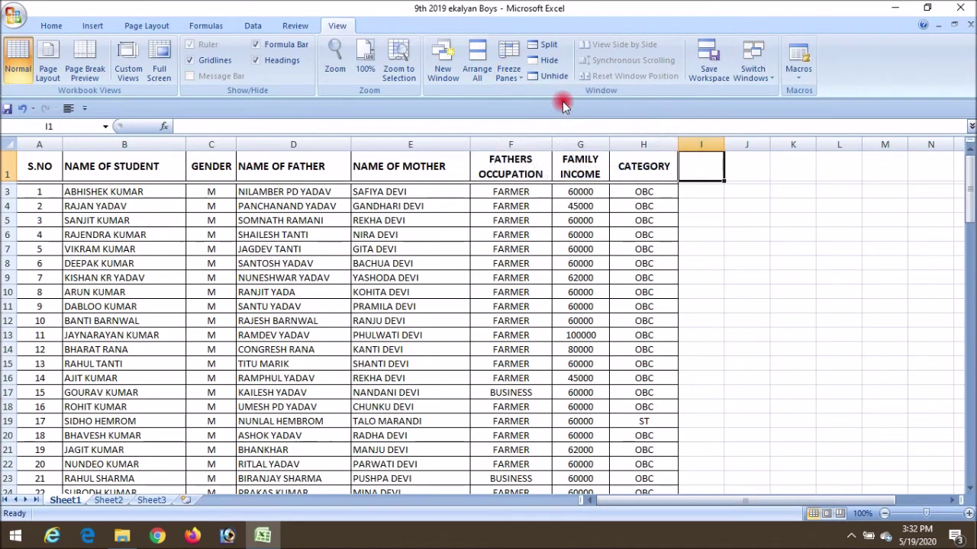
{"action": "left_click", "coordinate": [969, 178]}
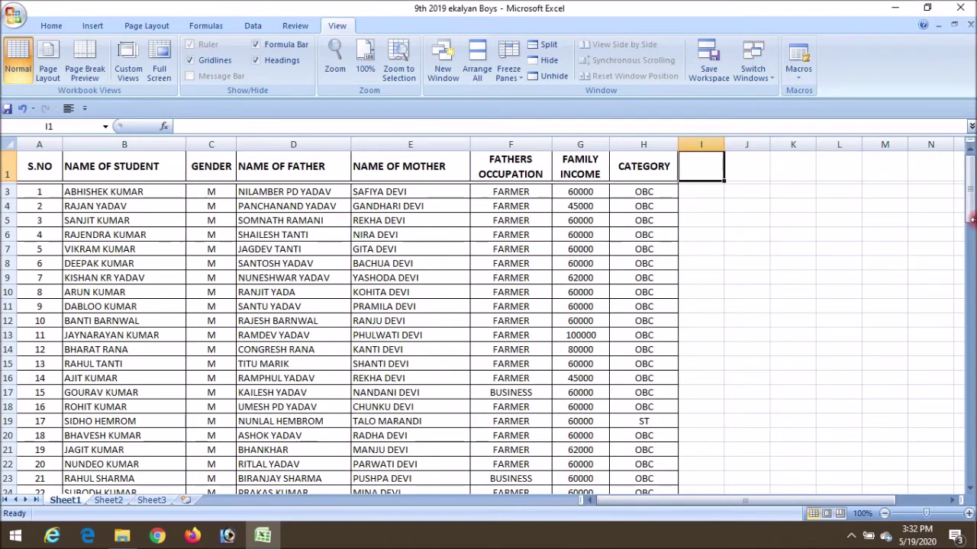
{"action": "mouse_move", "coordinate": [967, 194]}
{"action": "left_mouse_down"}
{"action": "mouse_move", "coordinate": [970, 246]}
{"action": "mouse_move", "coordinate": [971, 193]}
{"action": "left_mouse_up"}
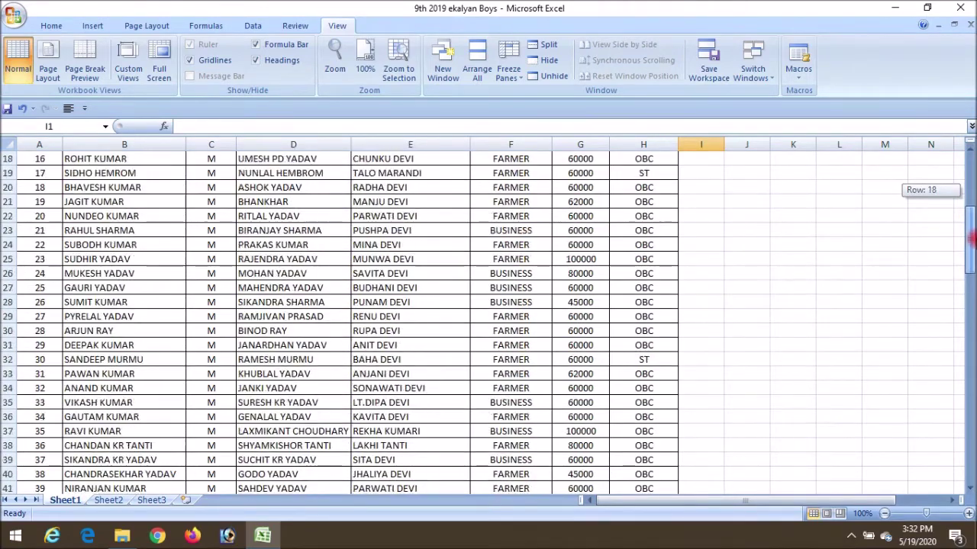
{"action": "left_click_drag", "start_coordinate": [971, 193], "coordinate": [969, 174]}
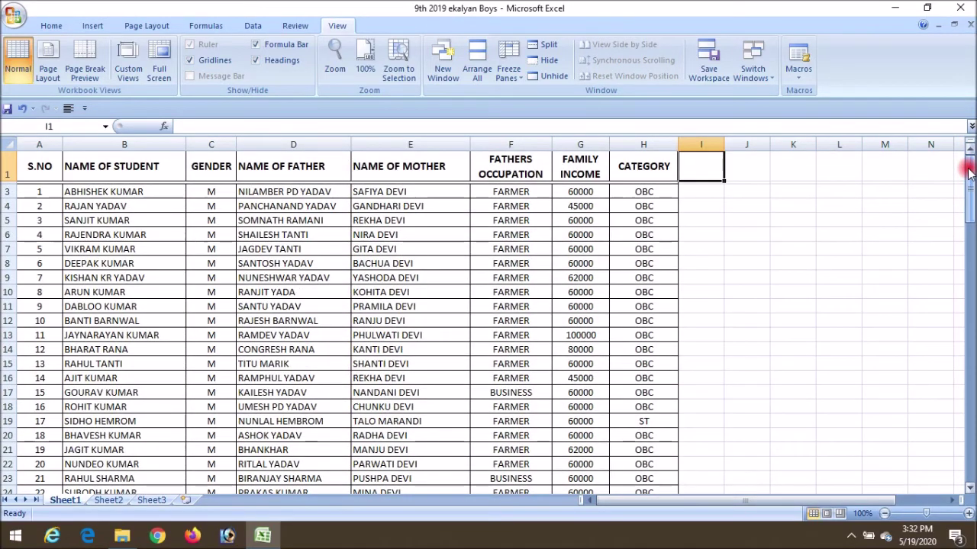